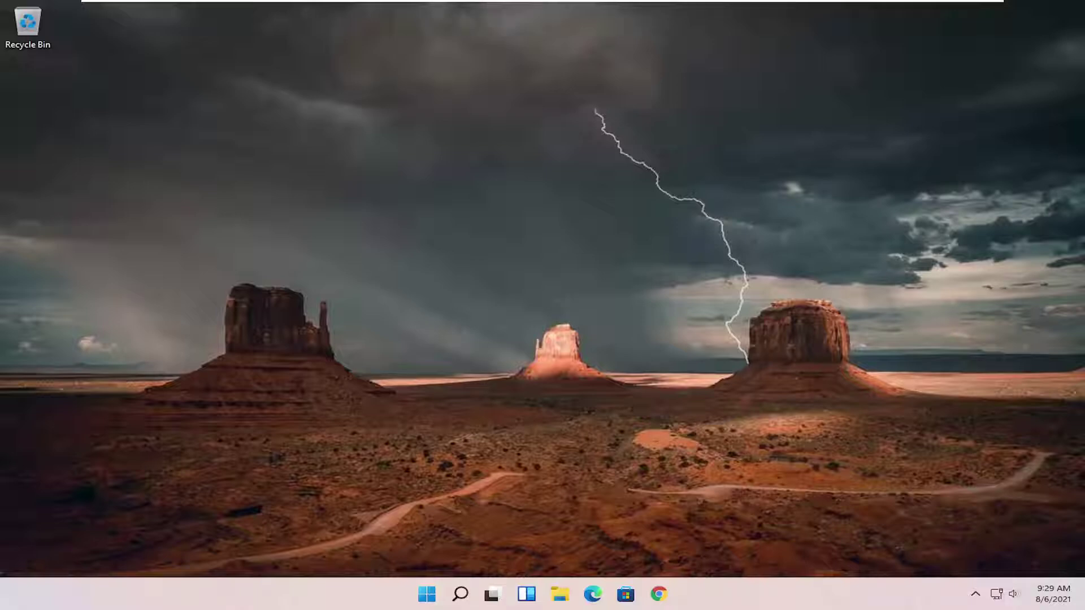
Search Windows for "settings" and open the Settings app
{"action": "left_click", "coordinate": [461, 594]}
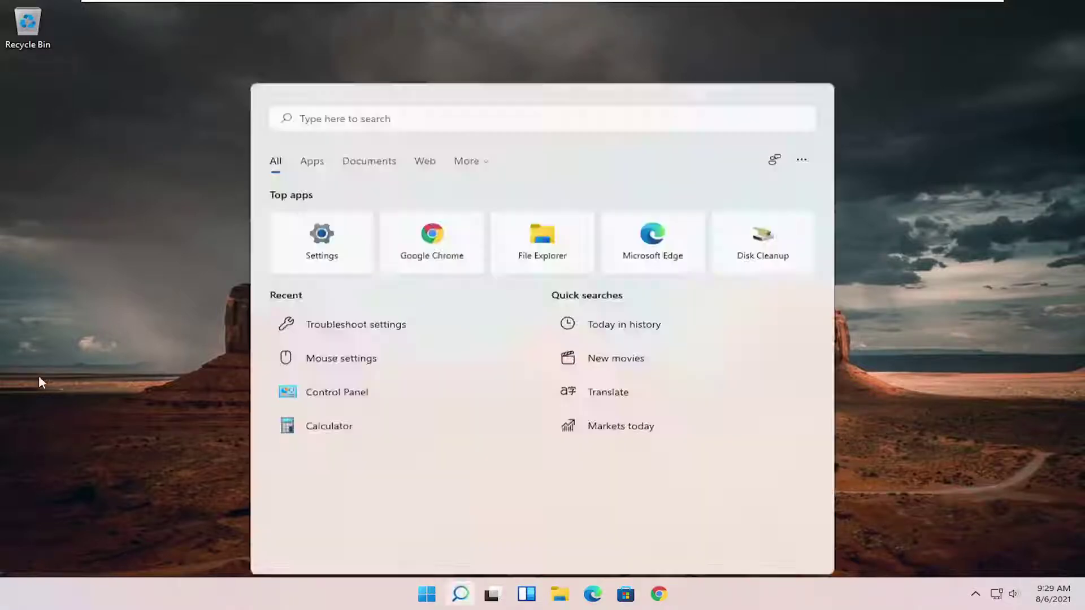
{"action": "left_click", "coordinate": [461, 594]}
{"action": "left_click", "coordinate": [461, 594]}
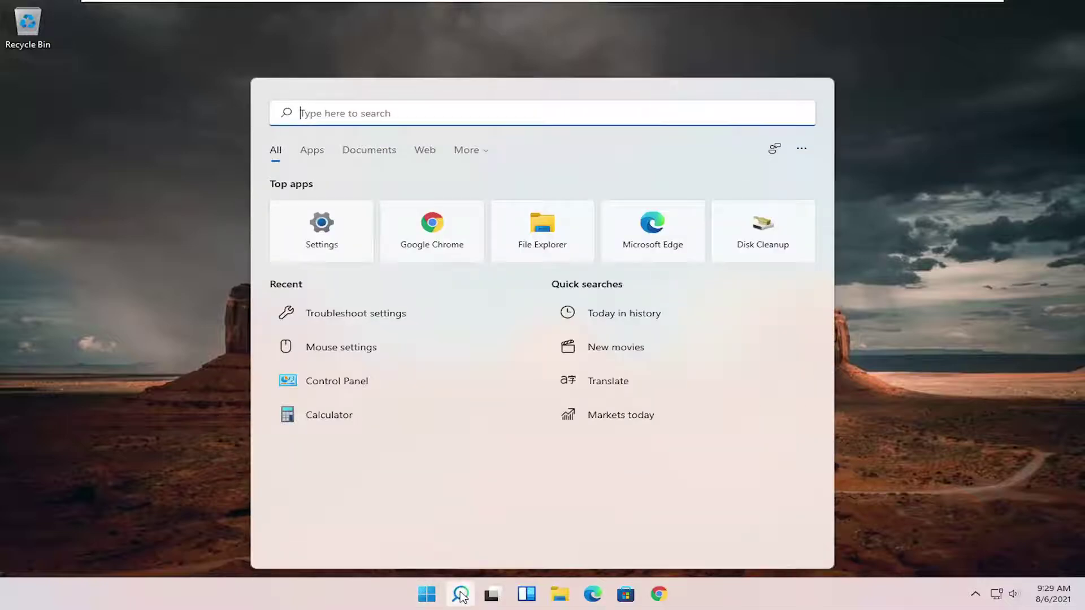
{"action": "type", "text": "settings"}
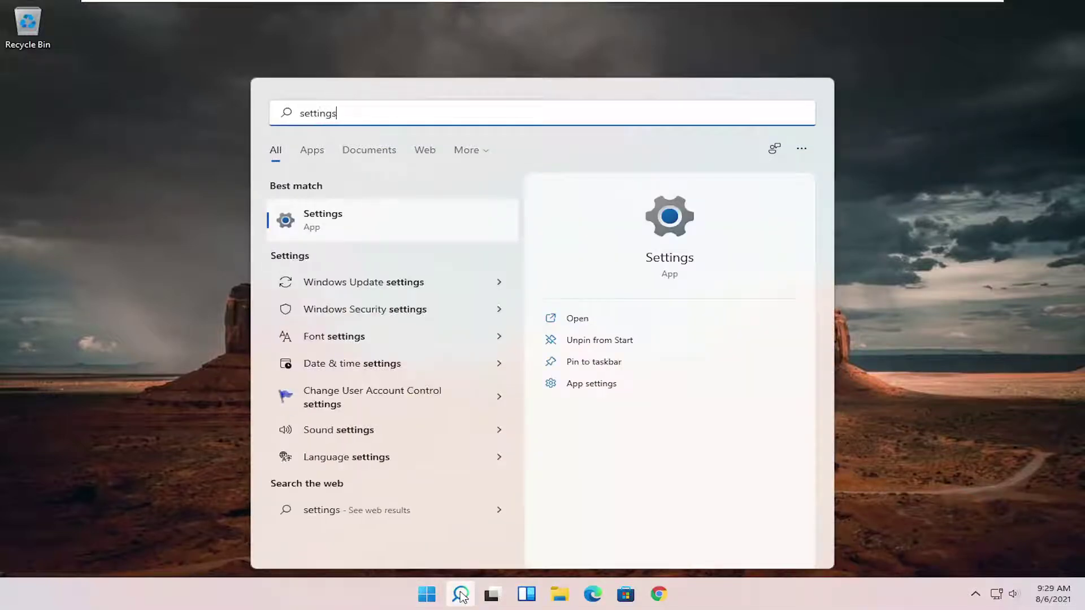
{"action": "left_click", "coordinate": [346, 221]}
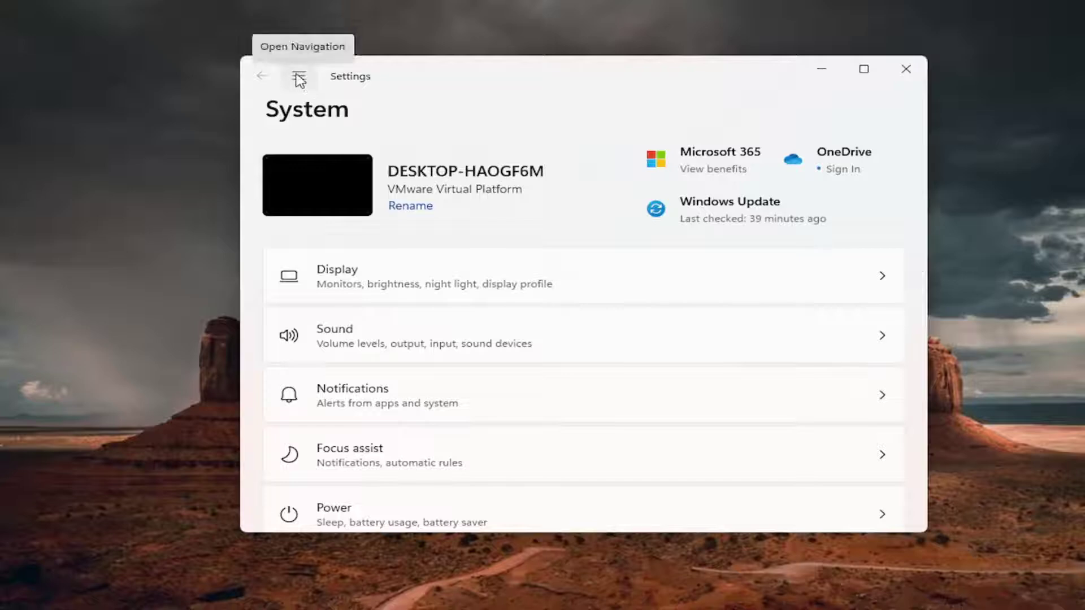
Go to the Network reset page within the advanced network settings of Network & internet
{"action": "left_click", "coordinate": [299, 79]}
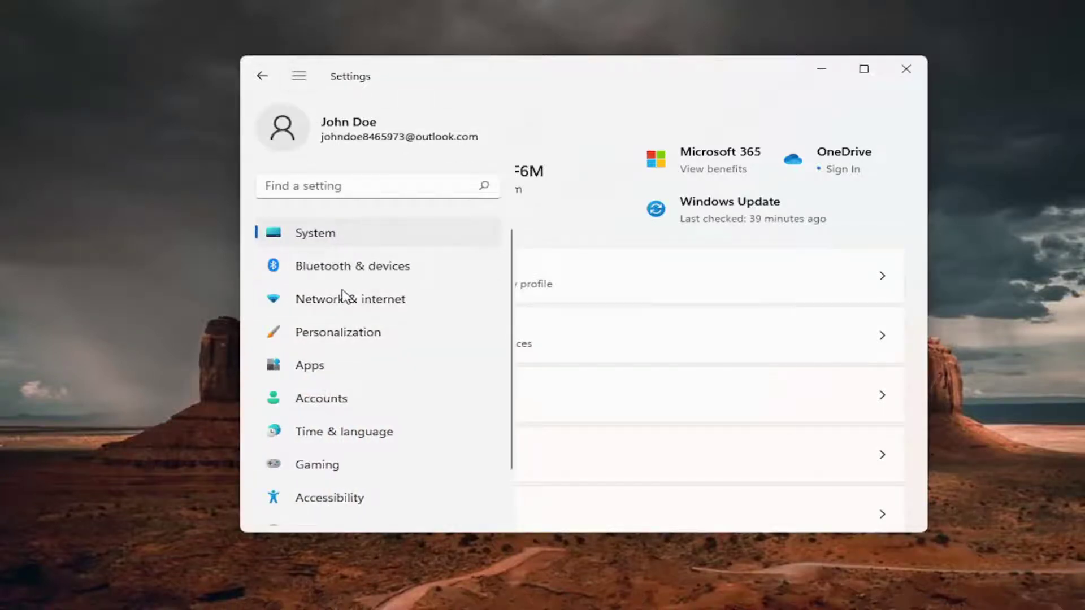
{"action": "left_click", "coordinate": [379, 304]}
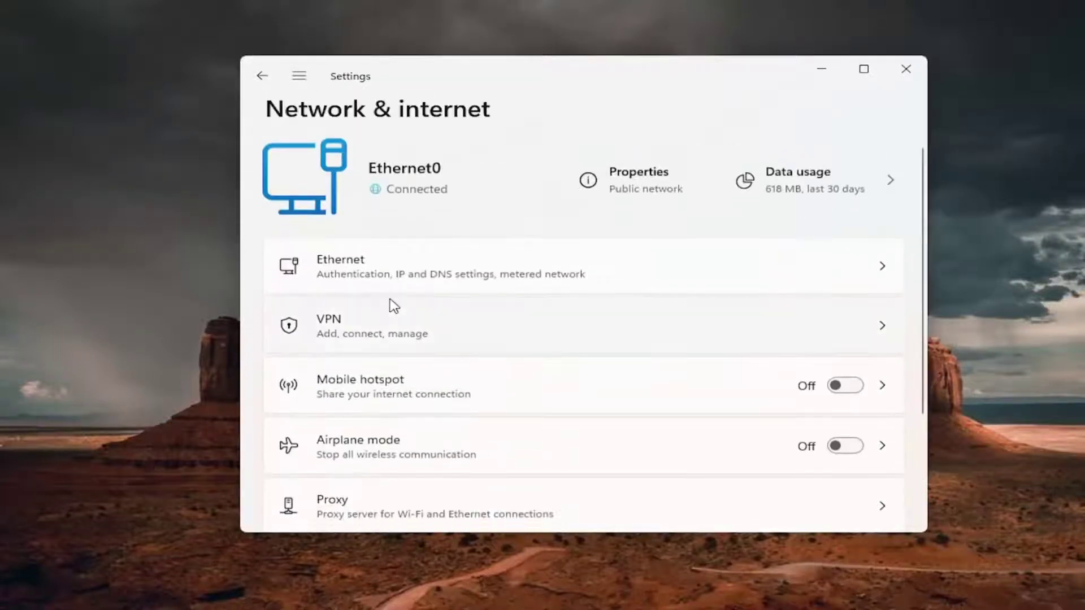
{"action": "scroll", "coordinate": [394, 306], "scroll_direction": "down", "scroll_amount": 5}
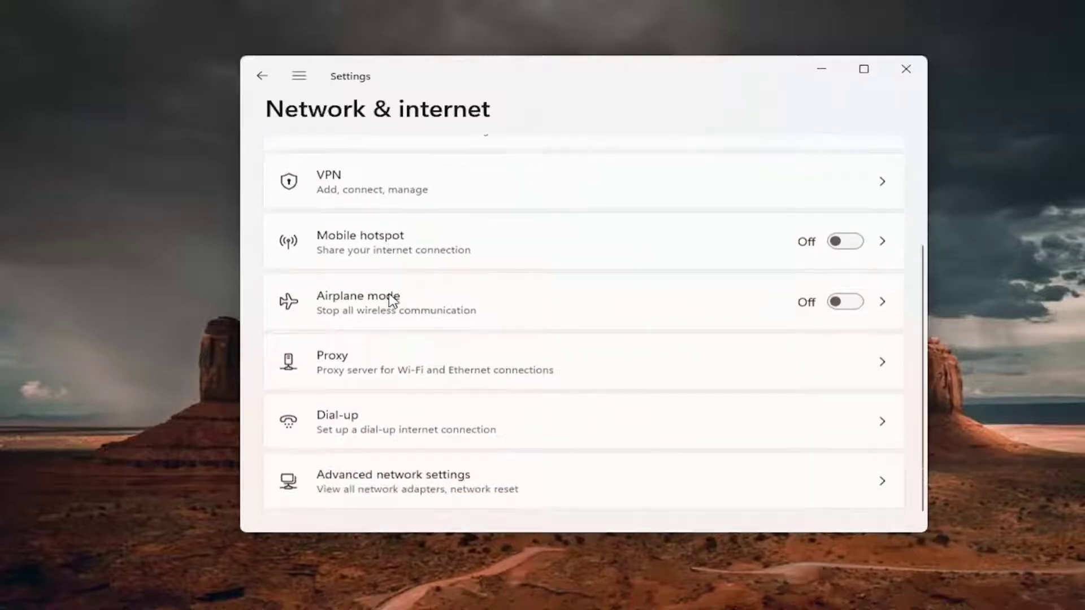
{"action": "left_click", "coordinate": [467, 474]}
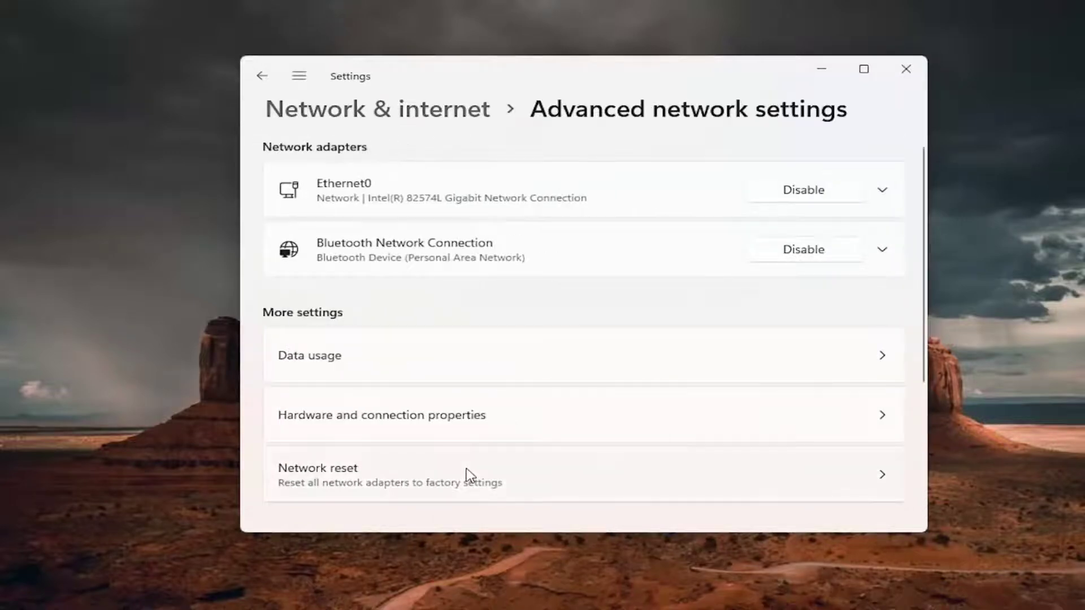
{"action": "scroll", "coordinate": [429, 478], "scroll_direction": "down", "scroll_amount": 1}
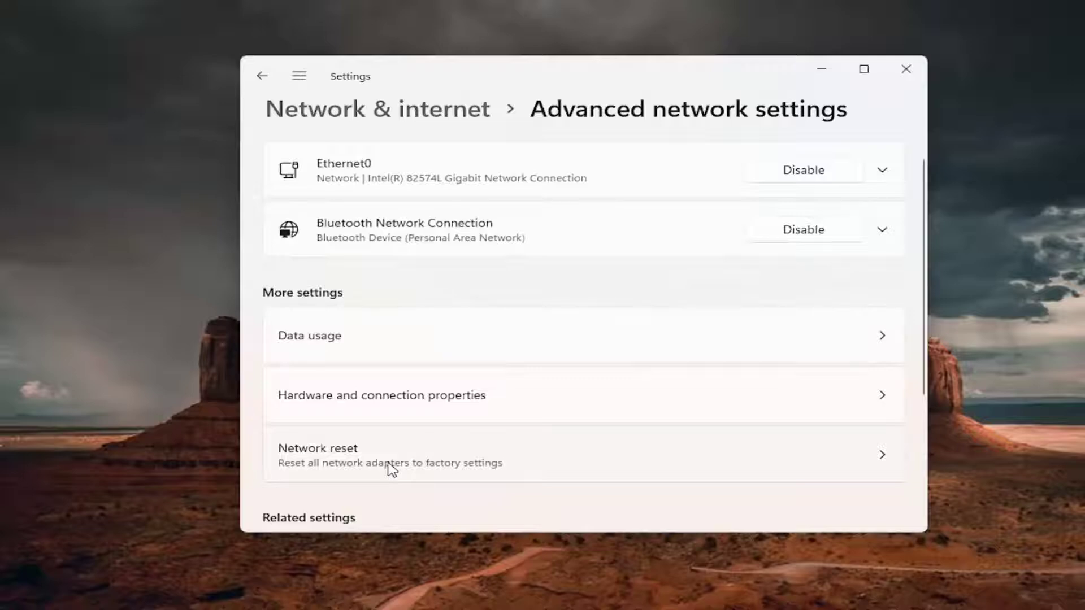
{"action": "left_click", "coordinate": [478, 461]}
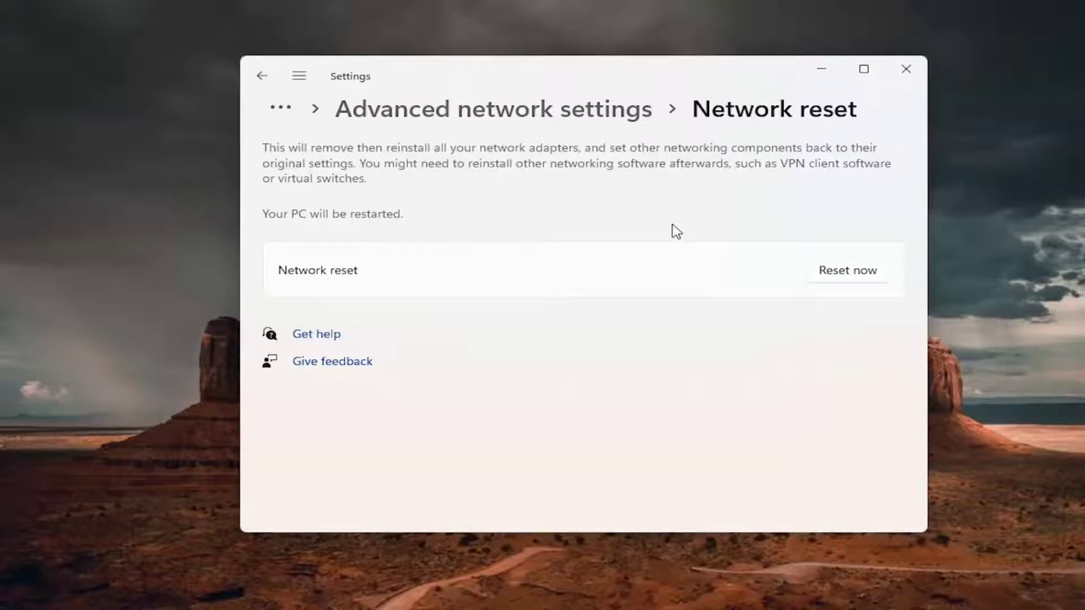
Reset the network settings, confirm the reset, dismiss the sign-out notice and close Settings
{"action": "left_click", "coordinate": [860, 280]}
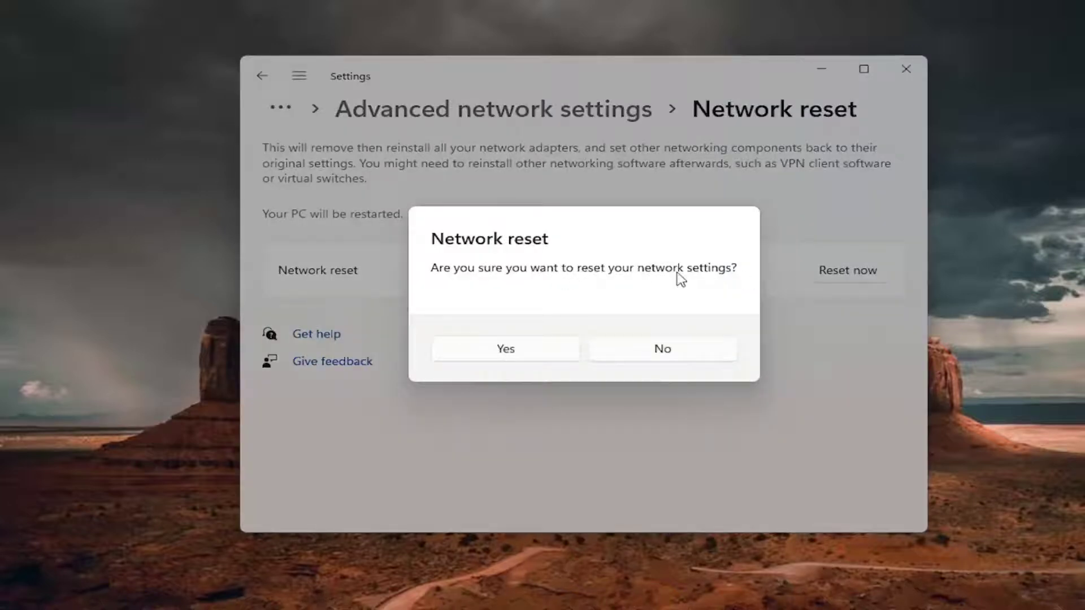
{"action": "left_click", "coordinate": [505, 355]}
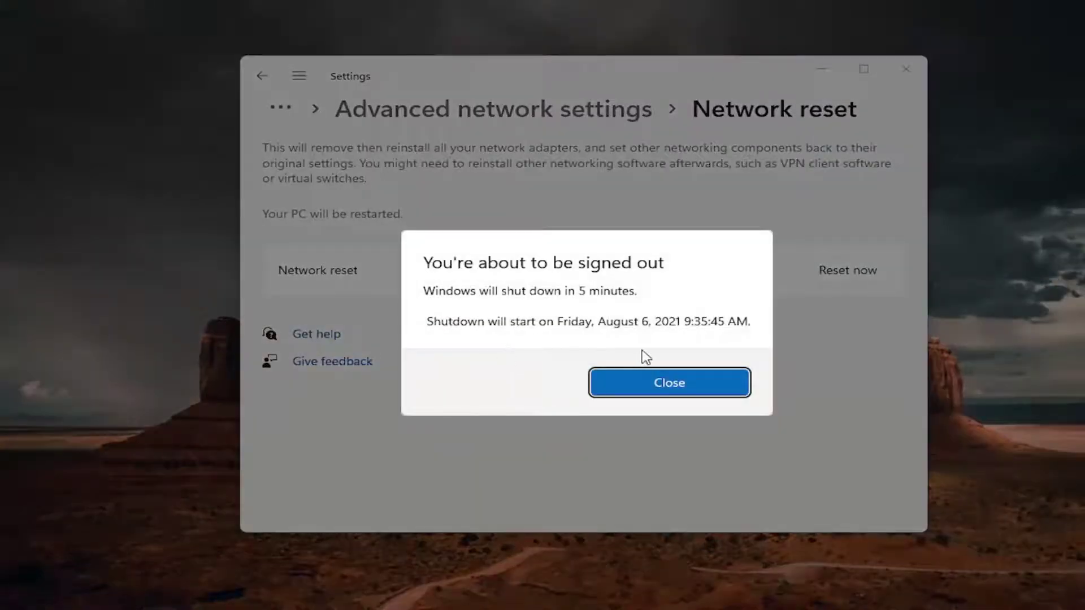
{"action": "left_click", "coordinate": [642, 389]}
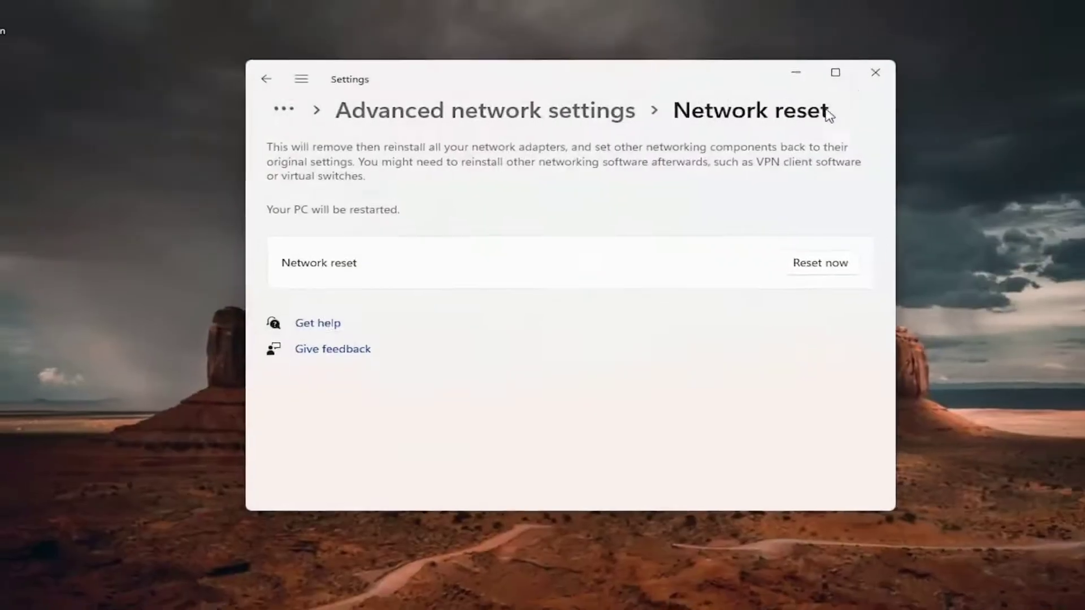
{"action": "left_click", "coordinate": [906, 69]}
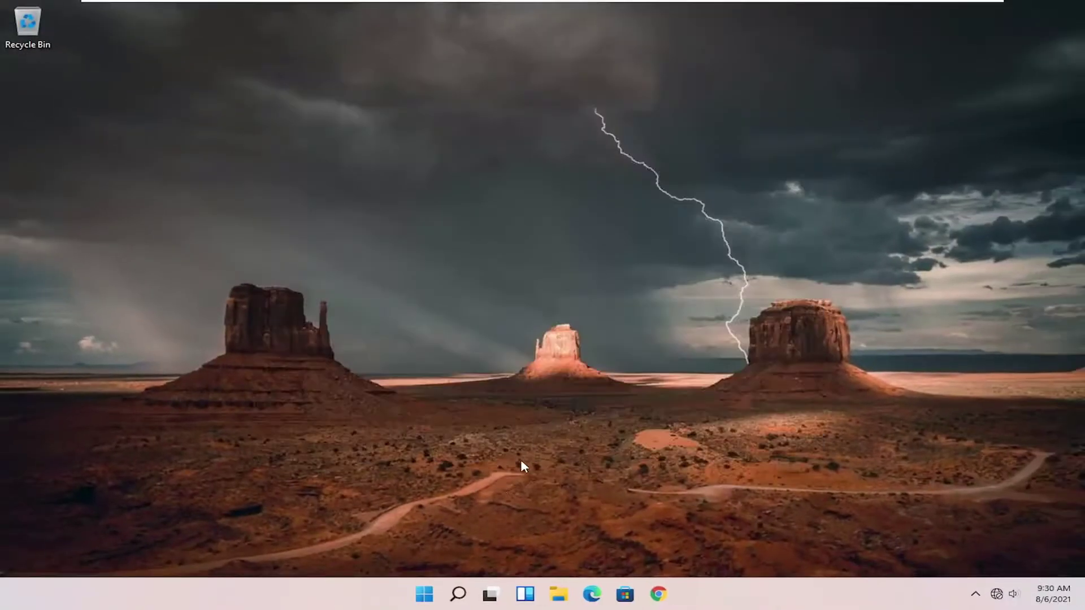
Restart the computer to complete the network reset
{"action": "right_click", "coordinate": [427, 593]}
{"action": "mouse_move", "coordinate": [431, 541]}
{"action": "left_click", "coordinate": [526, 565]}
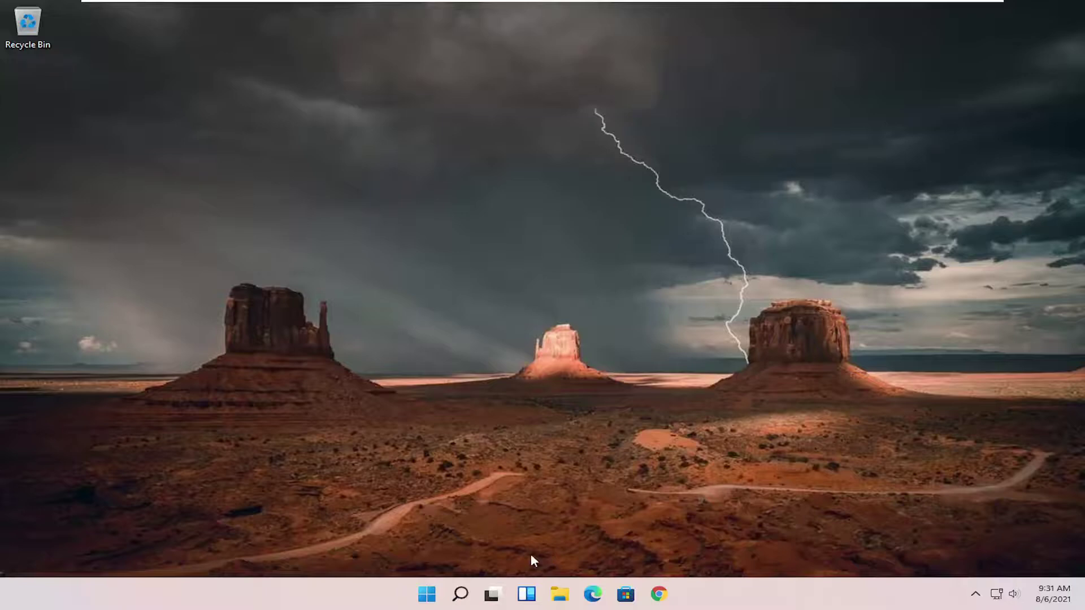
Search Windows for "control panel", open Control Panel and view its items as large icons
{"action": "left_click", "coordinate": [460, 593]}
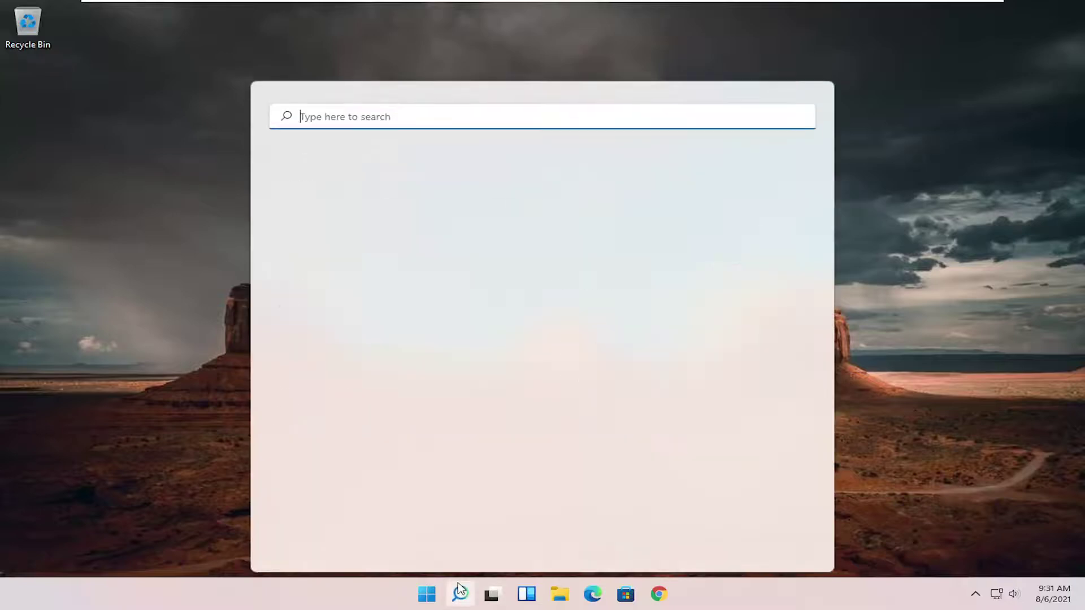
{"action": "type", "text": "control panel"}
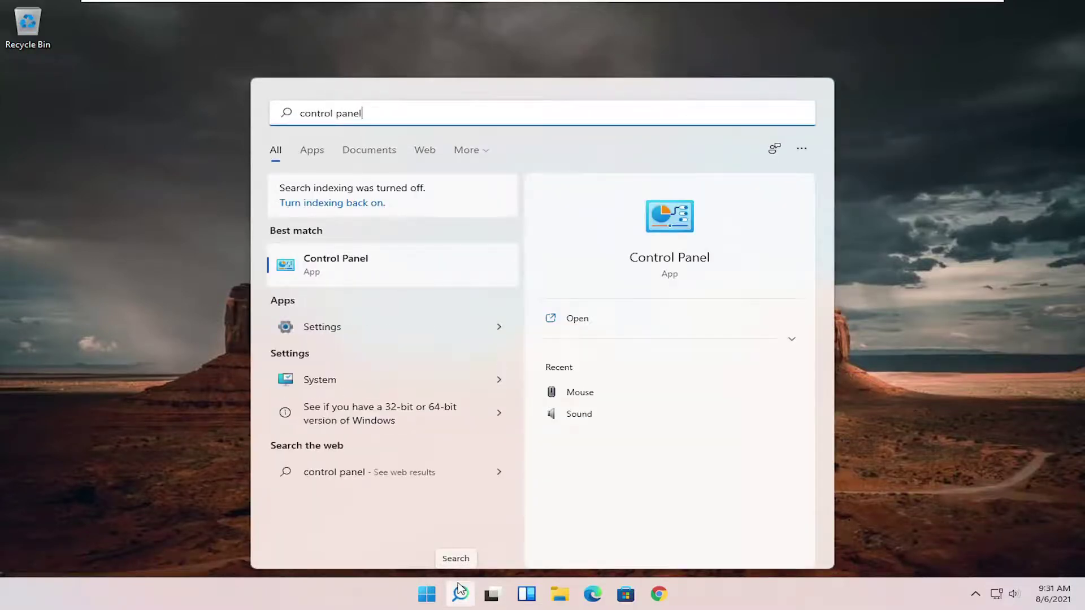
{"action": "left_click", "coordinate": [401, 266]}
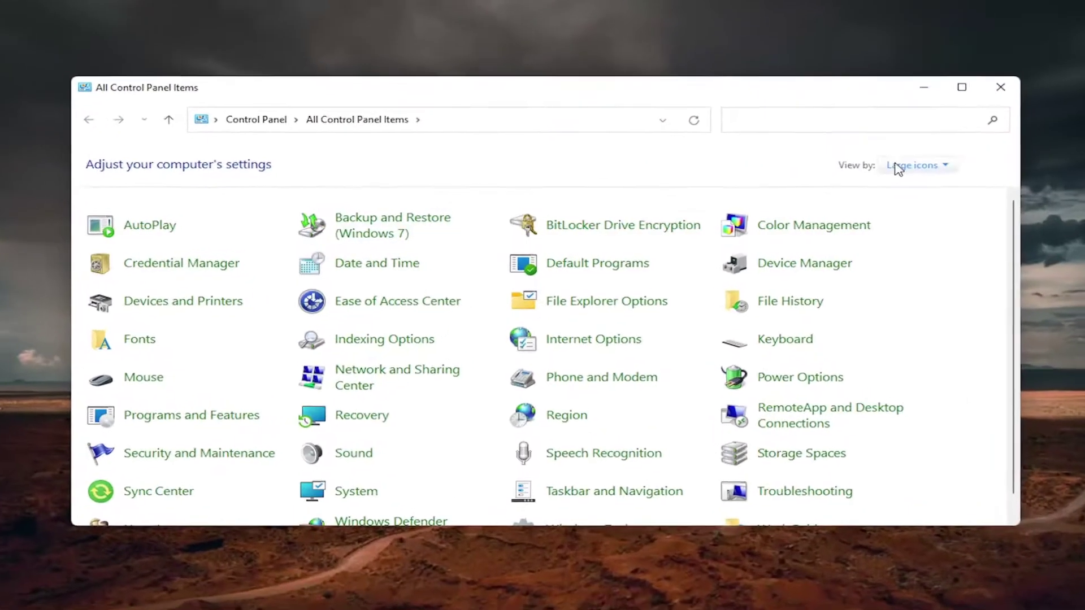
{"action": "left_click", "coordinate": [878, 172]}
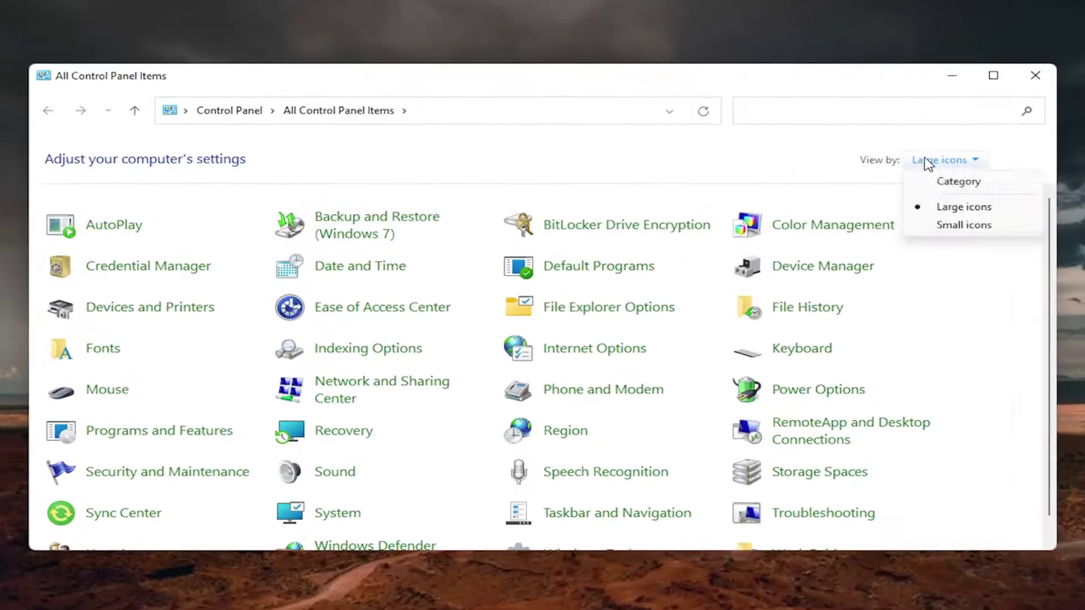
{"action": "left_click", "coordinate": [938, 208]}
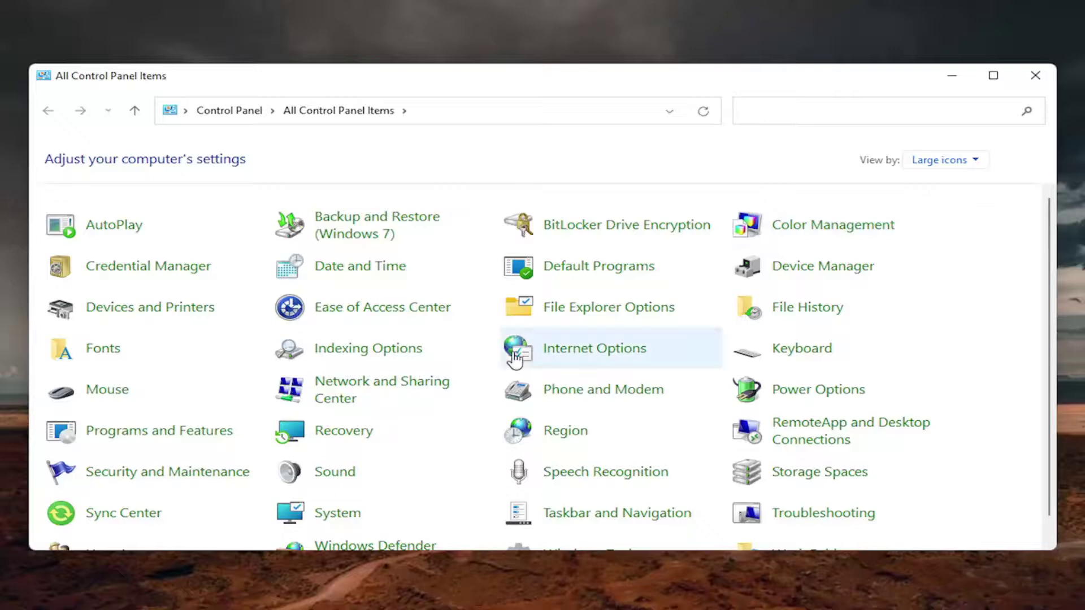
From Network and Sharing Center, open the Internet Protocol Version 4 (TCP/IPv4) properties of the Ethernet0 connection
{"action": "left_click", "coordinate": [373, 390]}
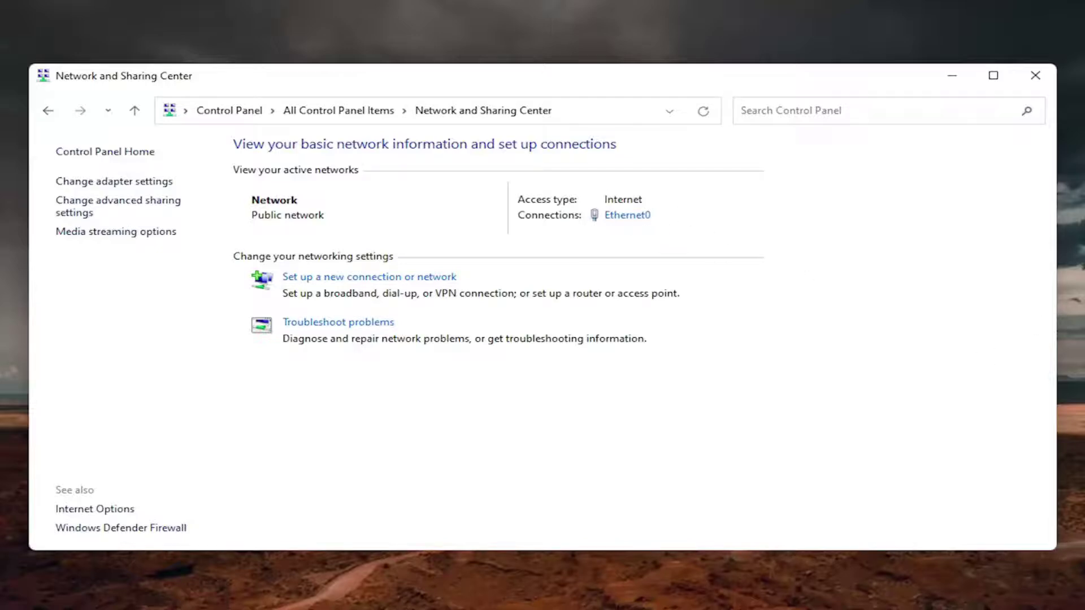
{"action": "left_click", "coordinate": [632, 217]}
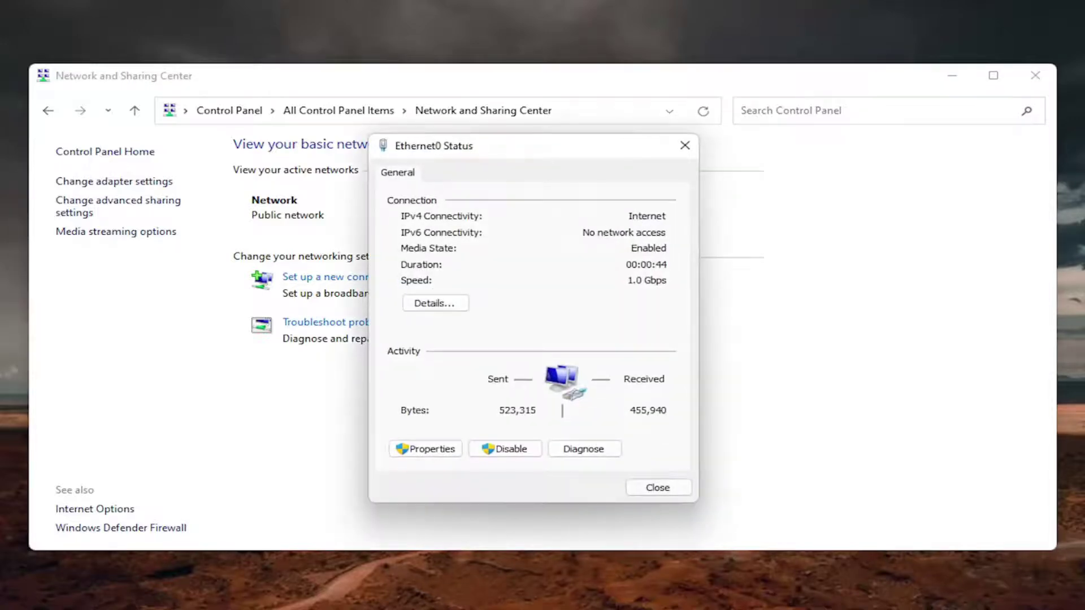
{"action": "left_click", "coordinate": [433, 450]}
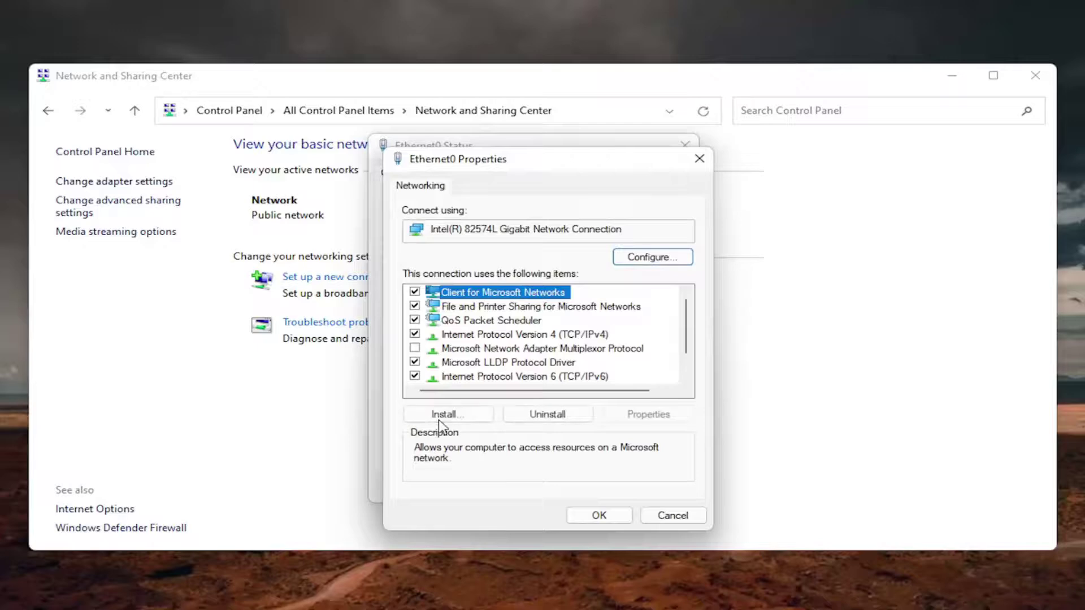
{"action": "left_click_drag", "start_coordinate": [499, 165], "coordinate": [493, 149]}
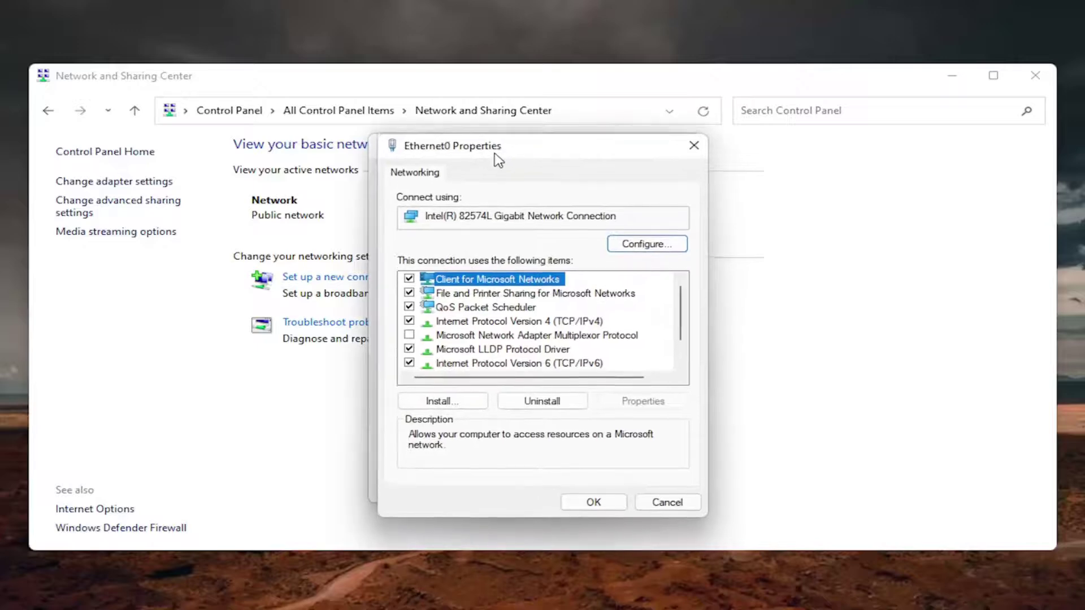
{"action": "left_click", "coordinate": [533, 319]}
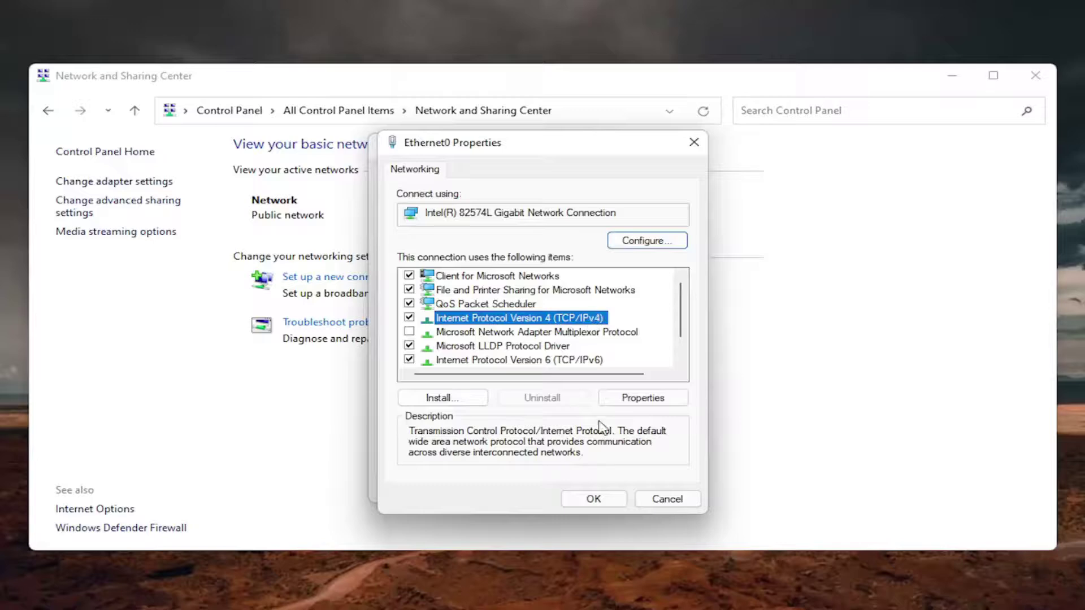
{"action": "left_click", "coordinate": [629, 391]}
{"action": "left_click", "coordinate": [632, 398]}
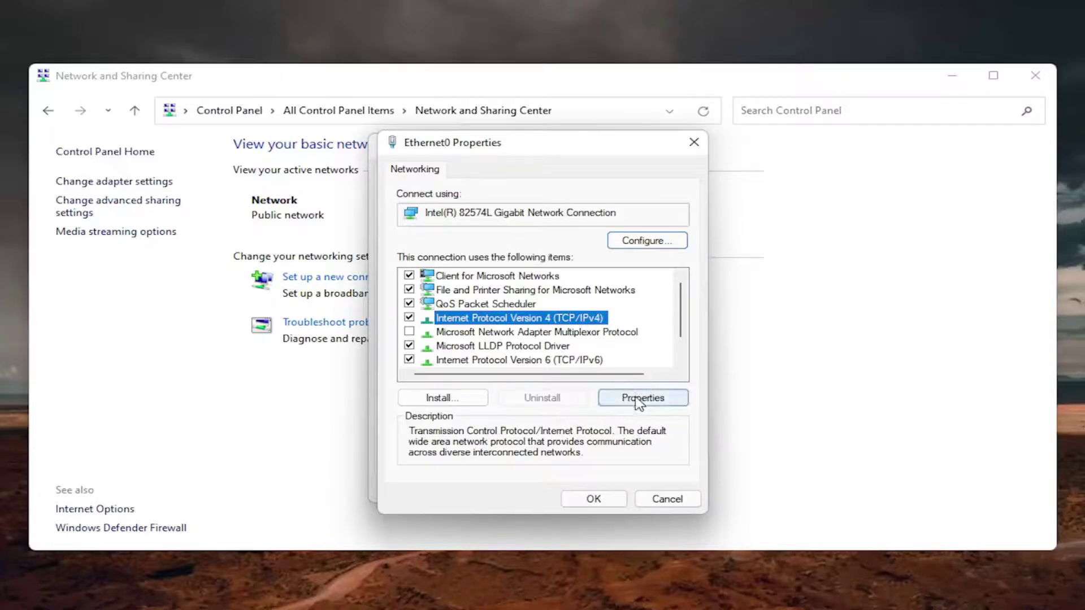
{"action": "left_click_drag", "start_coordinate": [565, 207], "coordinate": [527, 129]}
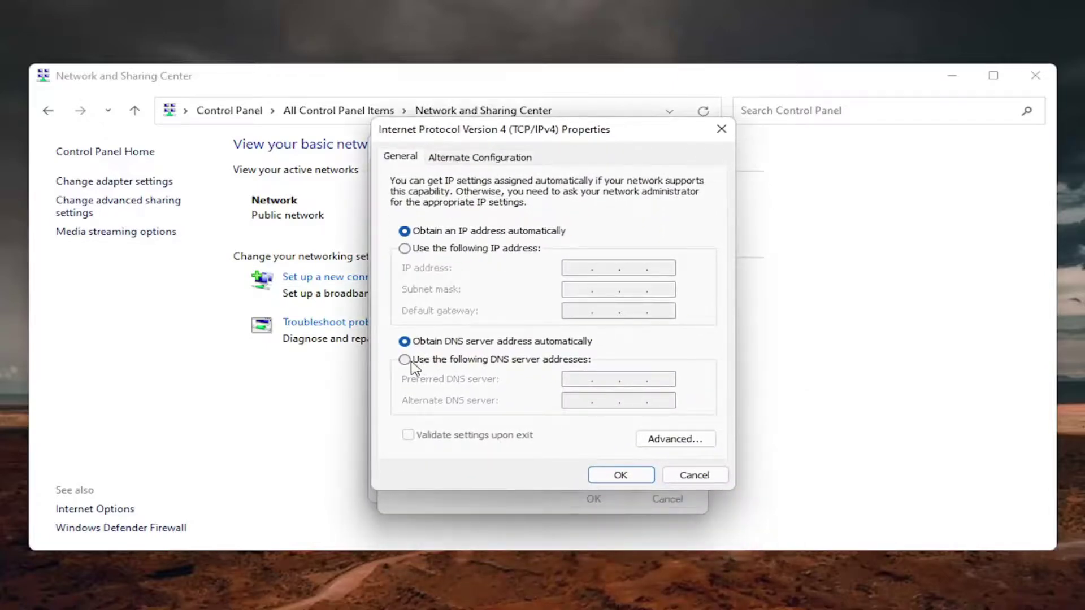
Set the preferred DNS server to 8.8.8.8 and the alternate to 8.8.4.4, validate on exit, and close the resulting network diagnostics
{"action": "left_click", "coordinate": [405, 360]}
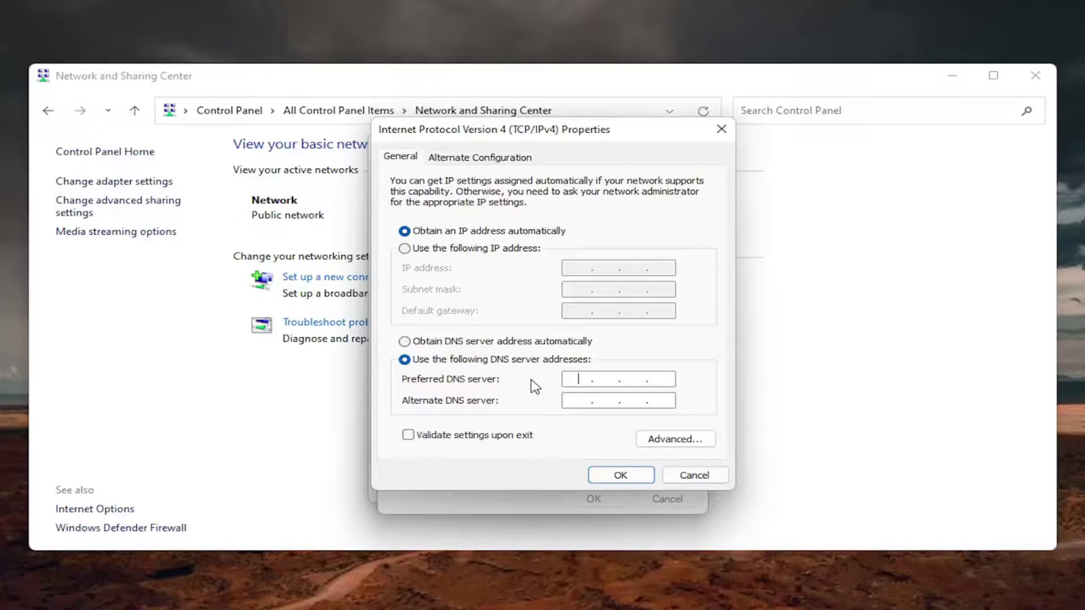
{"action": "type", "text": "8.8.8.8"}
{"action": "left_click", "coordinate": [577, 400]}
{"action": "left_click", "coordinate": [419, 438]}
{"action": "left_click", "coordinate": [611, 478]}
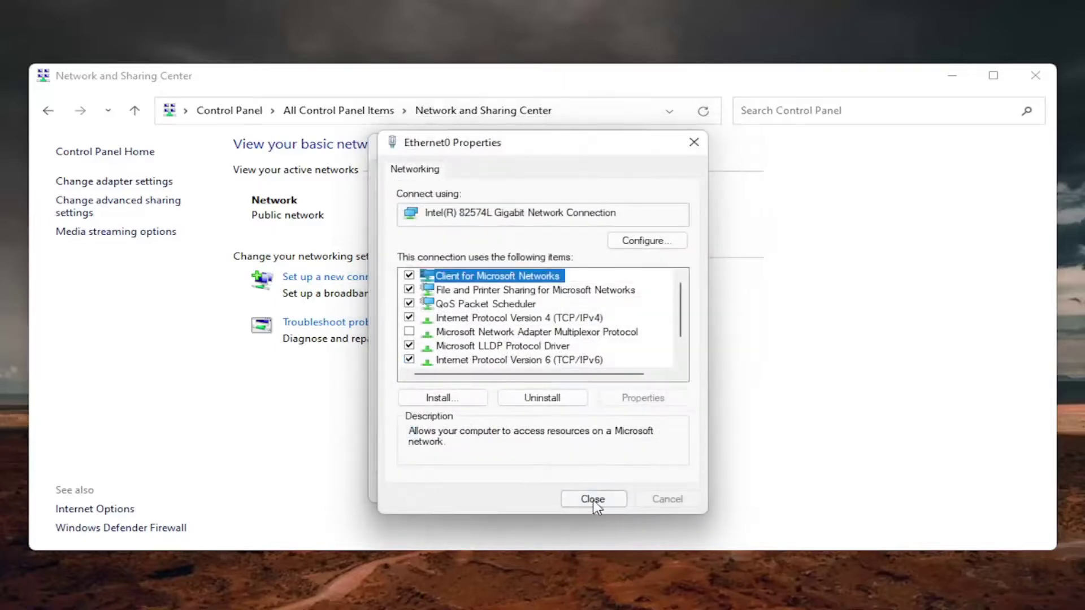
{"action": "left_click", "coordinate": [594, 499]}
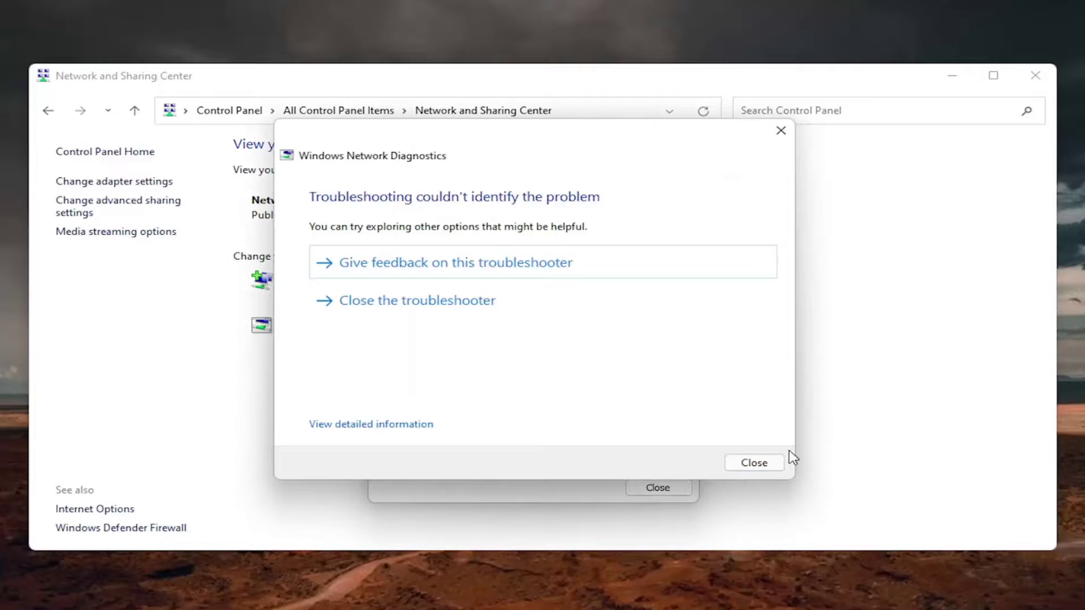
{"action": "left_click", "coordinate": [775, 465]}
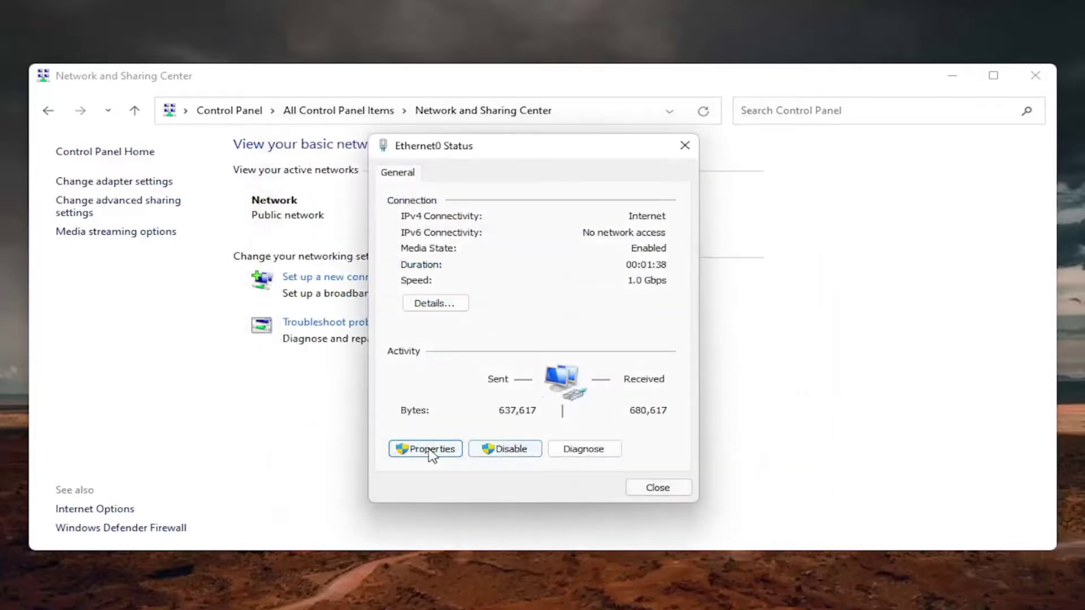
Set Ethernet0's IPv4 properties to obtain the DNS server address automatically, apply the change and close all network windows
{"action": "left_click", "coordinate": [428, 449]}
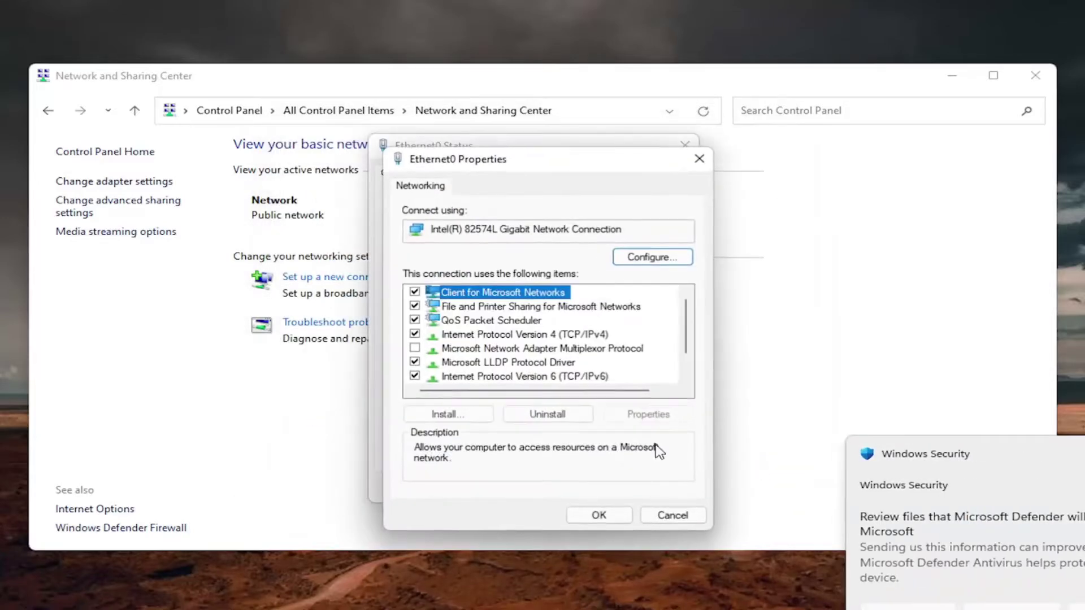
{"action": "left_click", "coordinate": [514, 335]}
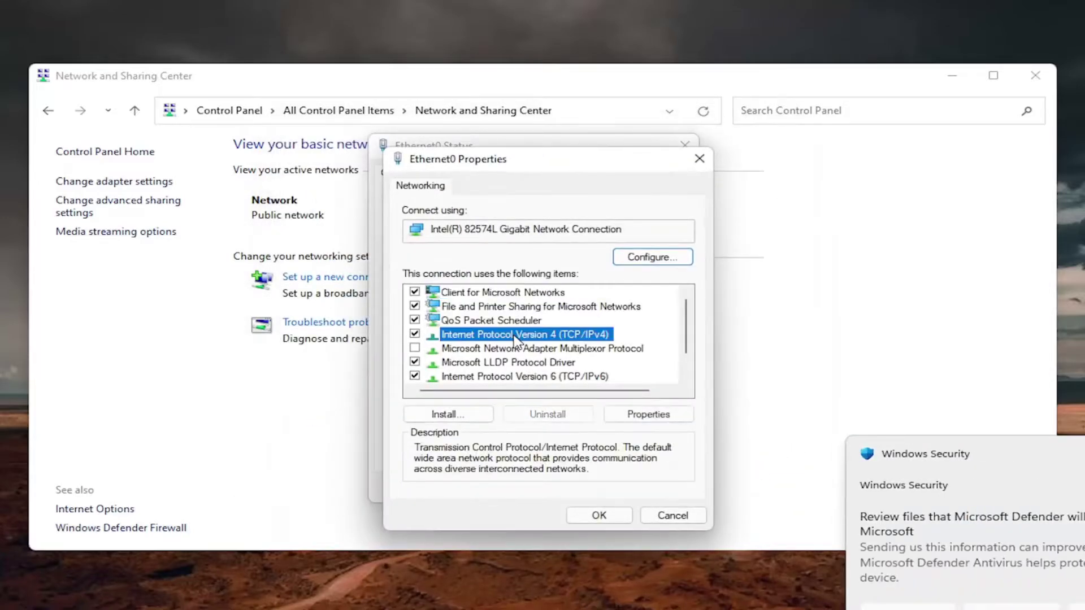
{"action": "left_click", "coordinate": [650, 416]}
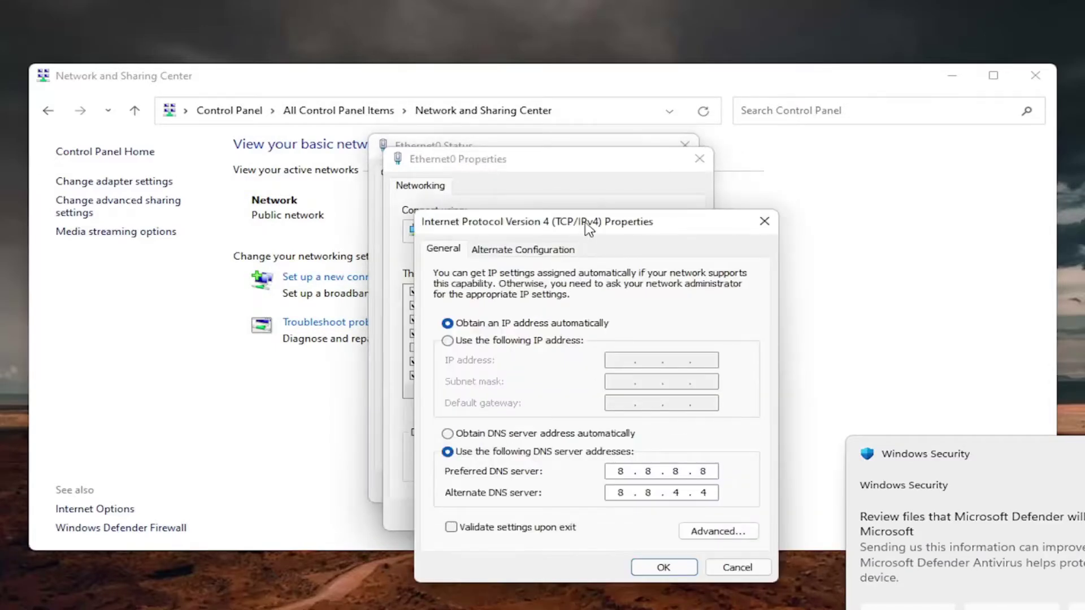
{"action": "left_click_drag", "start_coordinate": [582, 222], "coordinate": [560, 152]}
{"action": "left_click", "coordinate": [419, 358]}
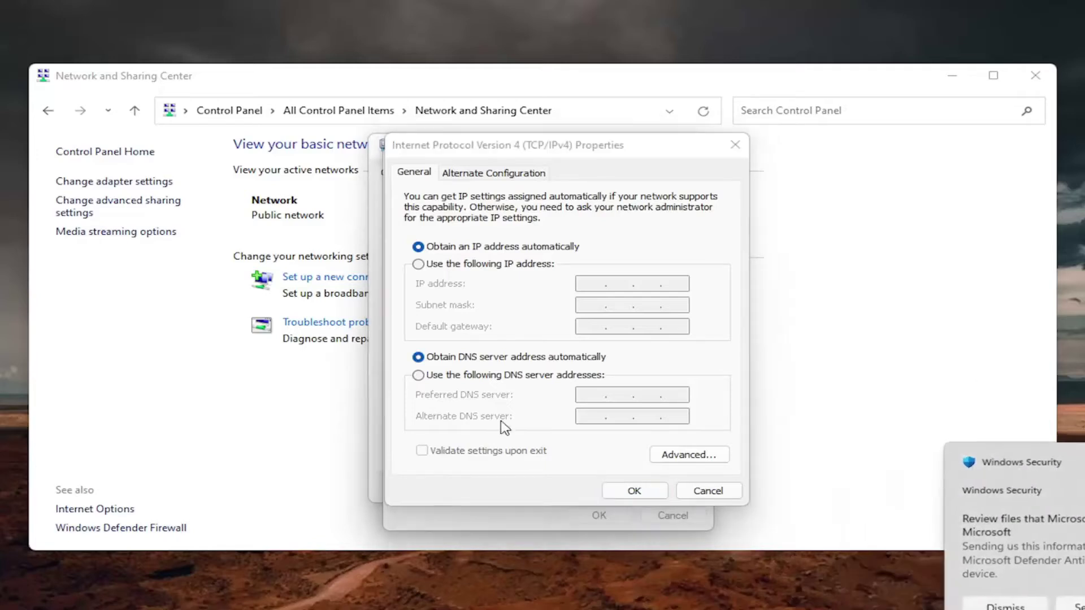
{"action": "left_click", "coordinate": [639, 492]}
{"action": "left_click", "coordinate": [700, 158]}
{"action": "left_click", "coordinate": [685, 145]}
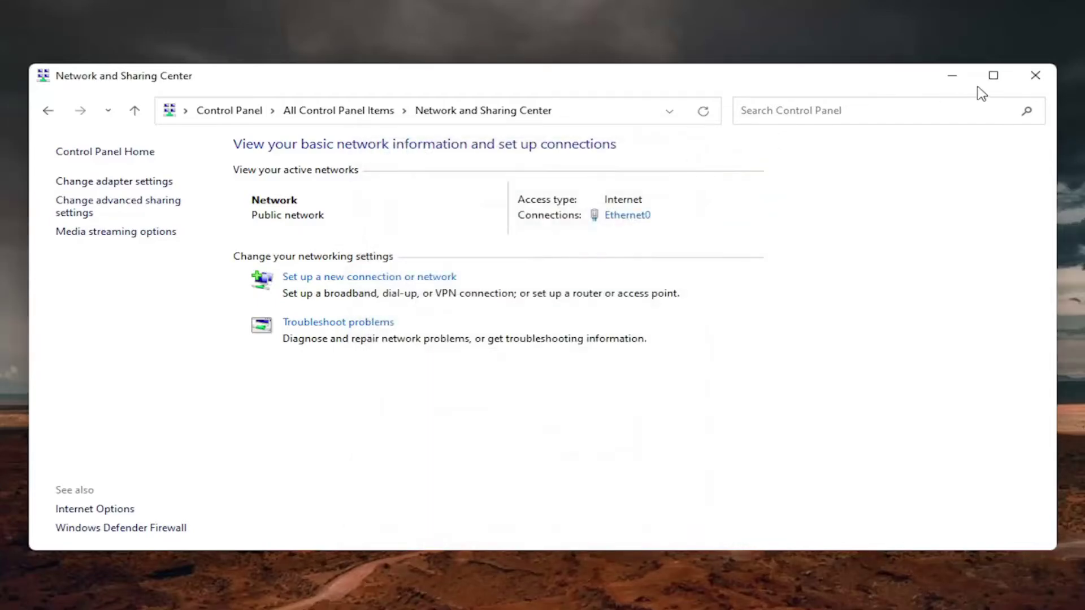
{"action": "left_click", "coordinate": [982, 96]}
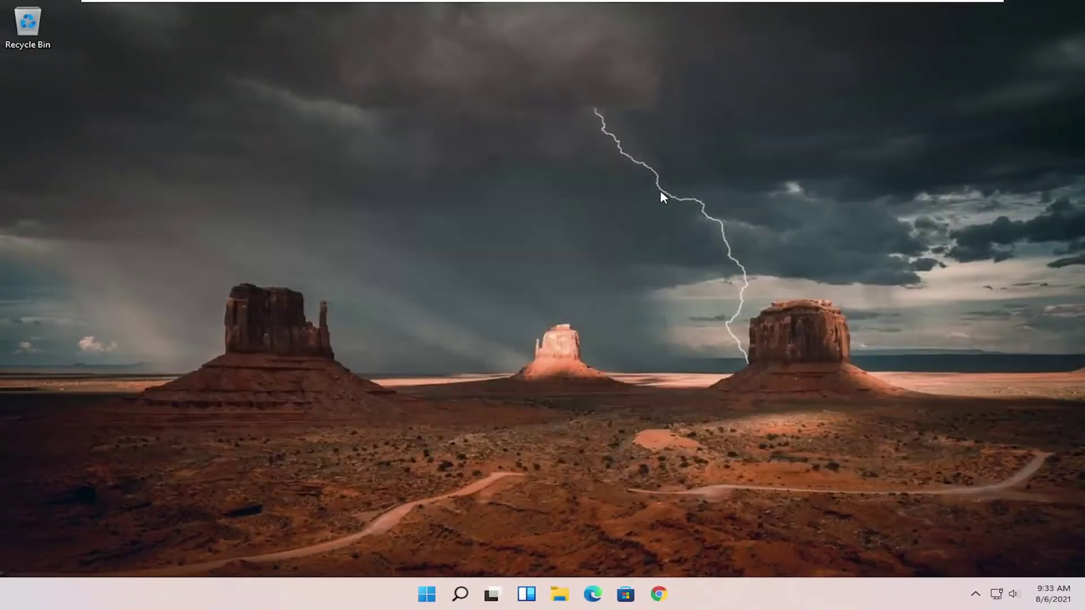